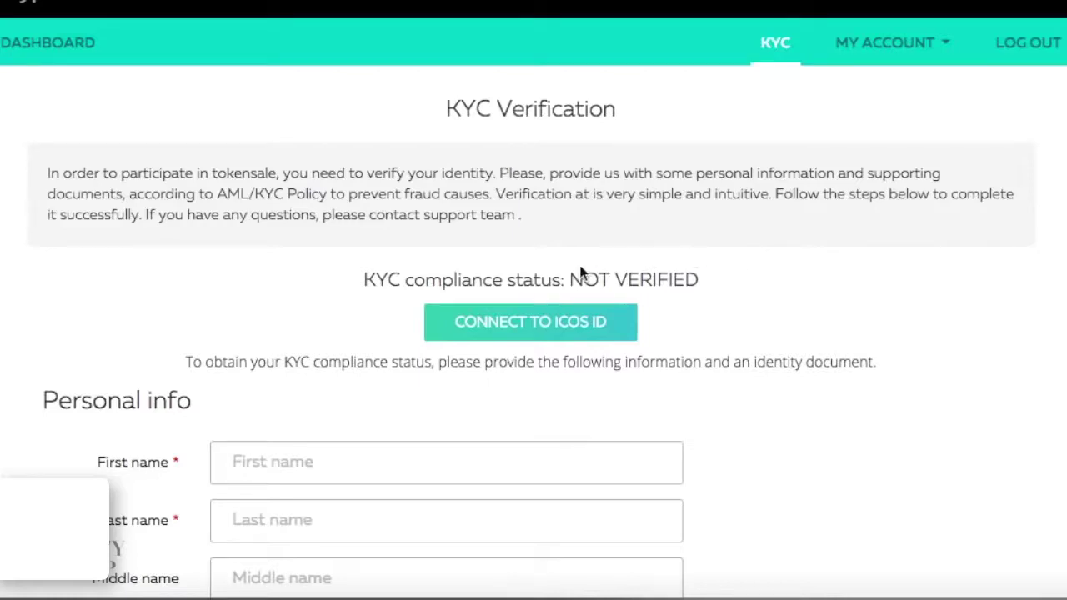
Scroll up and down through the KYC form sections to review them.
scroll(737, 309, "down", 2)
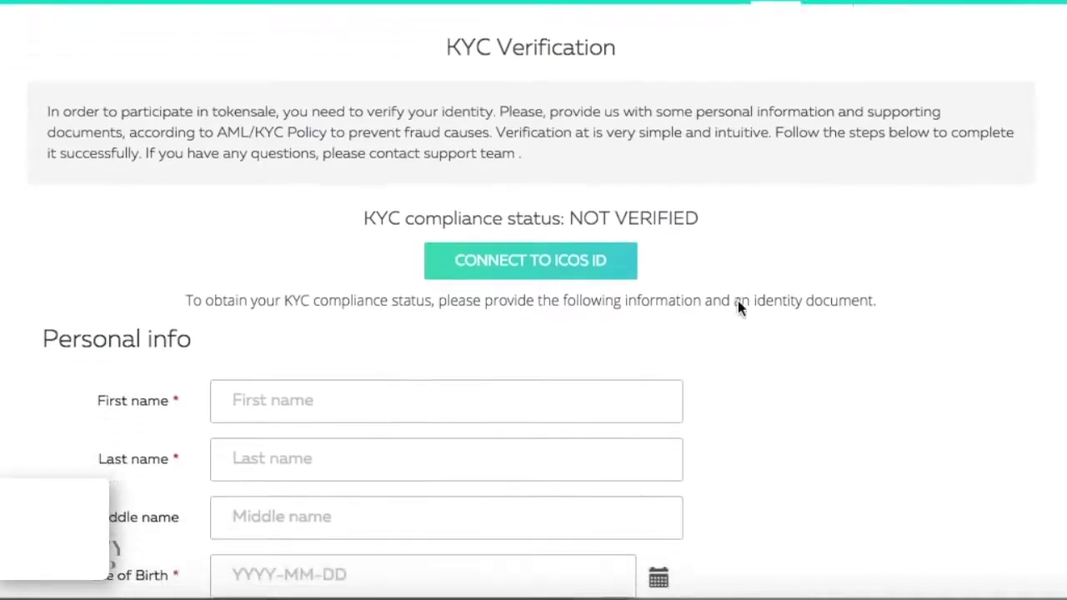
scroll(737, 308, "up", 2)
scroll(280, 173, "down", 5)
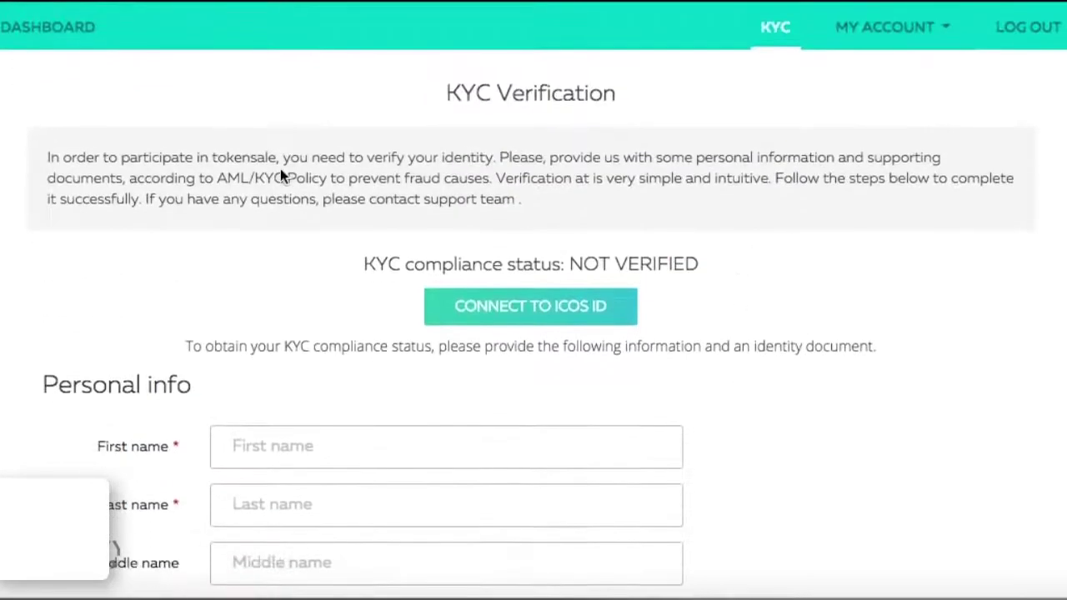
scroll(281, 173, "down", 3)
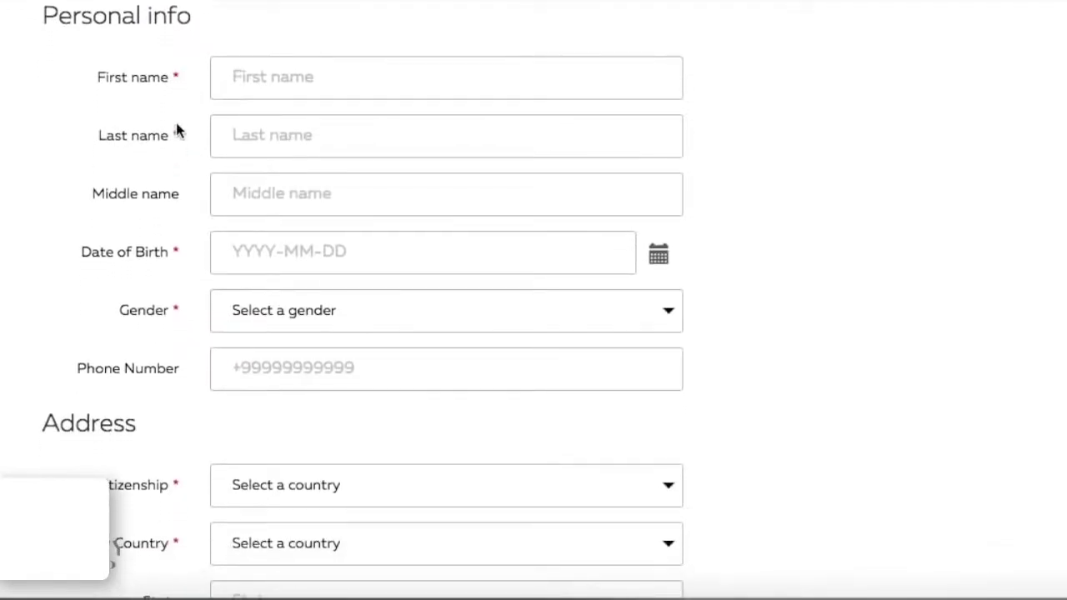
scroll(176, 123, "down", 8)
scroll(176, 127, "up", 10)
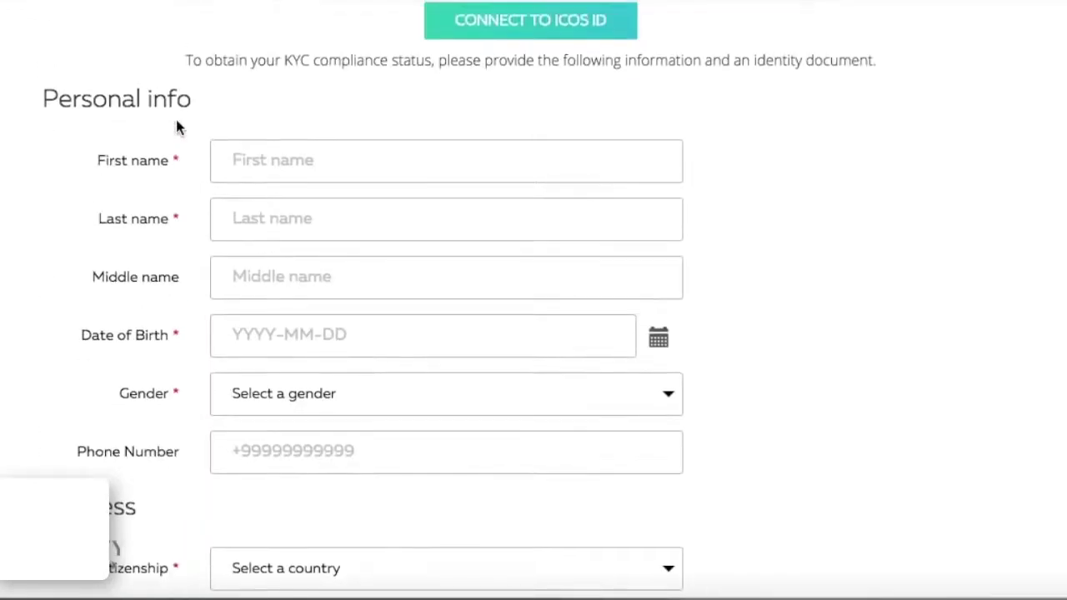
scroll(175, 127, "down", 2)
scroll(176, 126, "down", 4)
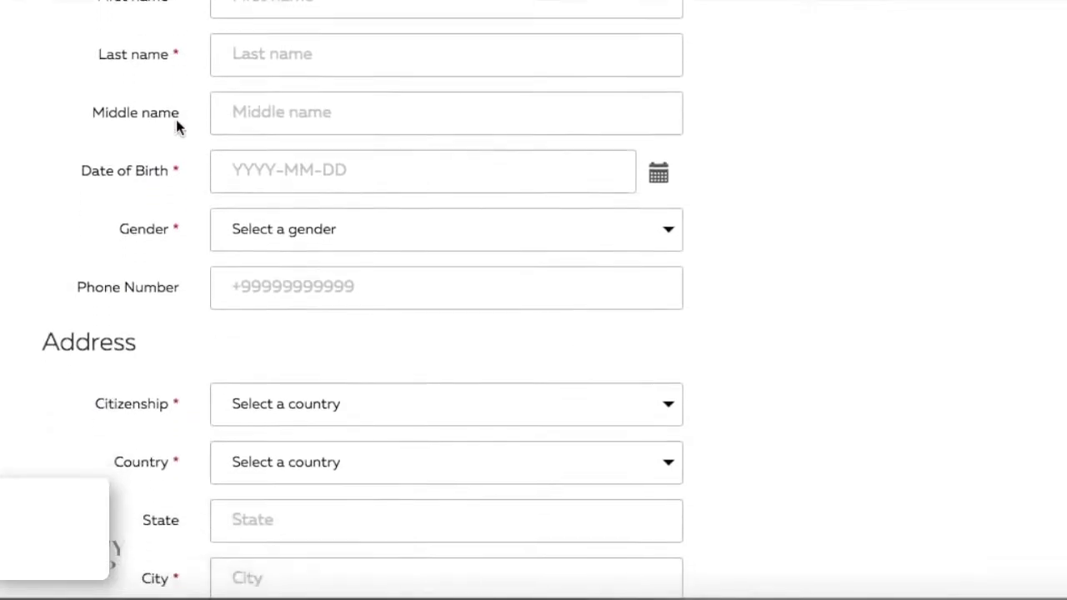
scroll(176, 127, "down", 6)
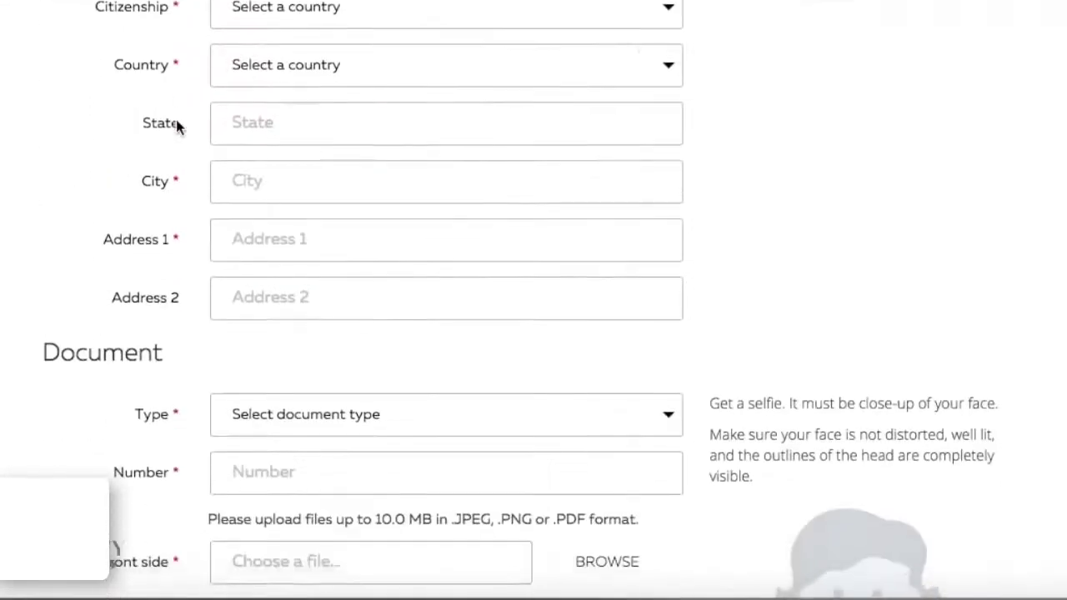
scroll(176, 127, "up", 18)
scroll(177, 127, "down", 4)
scroll(177, 127, "up", 1)
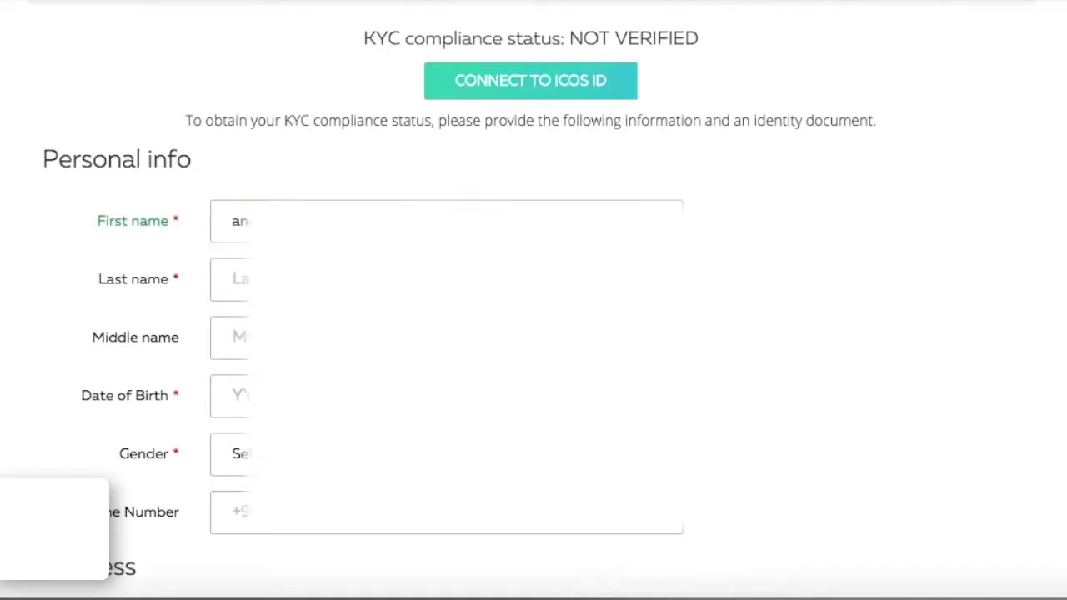
Enter the last name and the date of birth in Personal info.
left_click(237, 279)
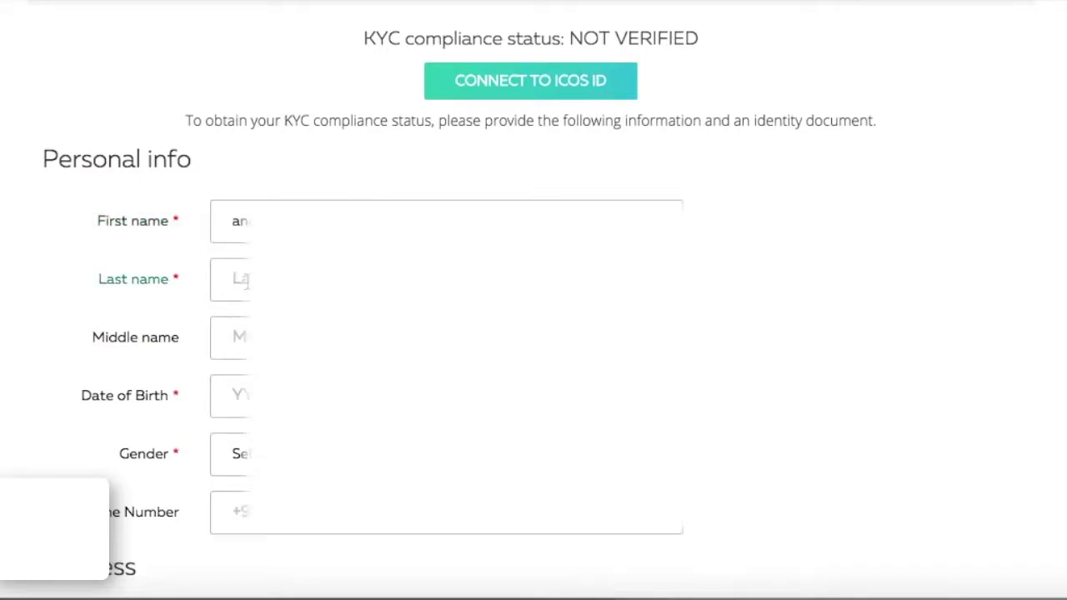
type("law")
key("Tab")
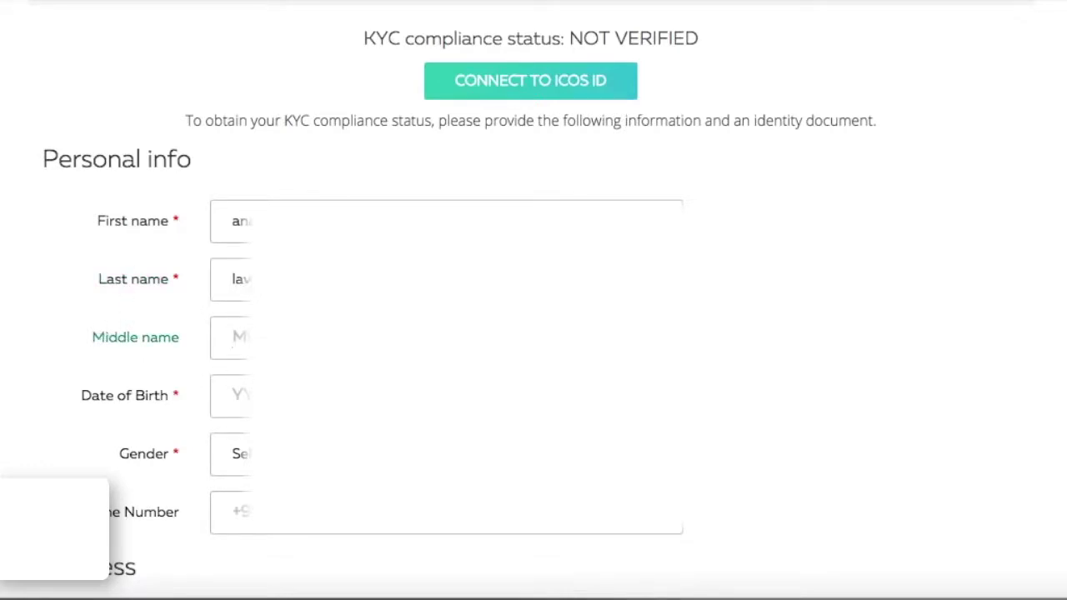
key("Tab")
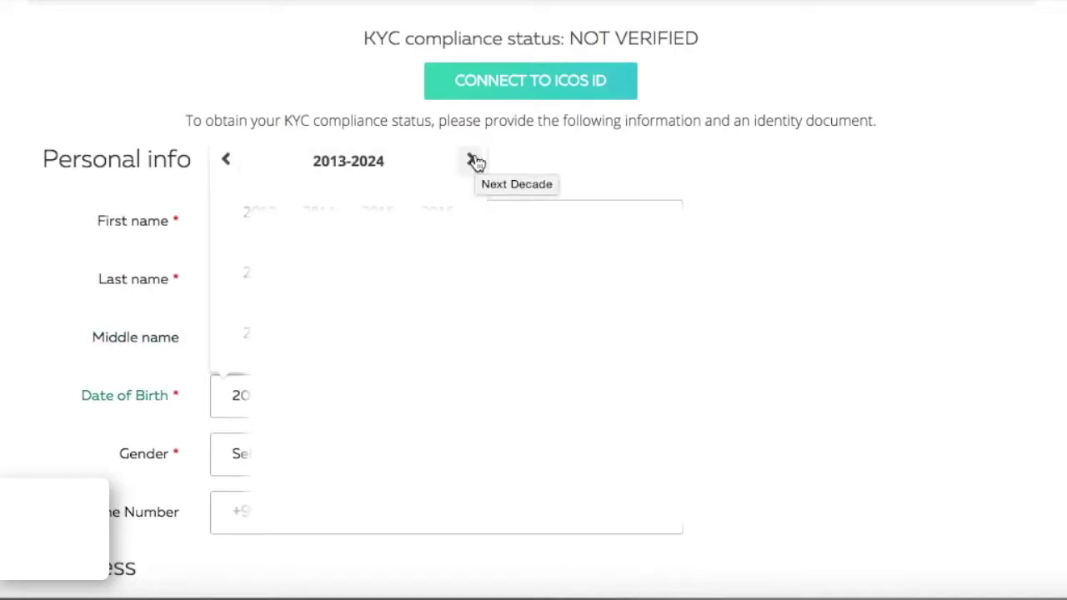
type("19")
key("Tab")
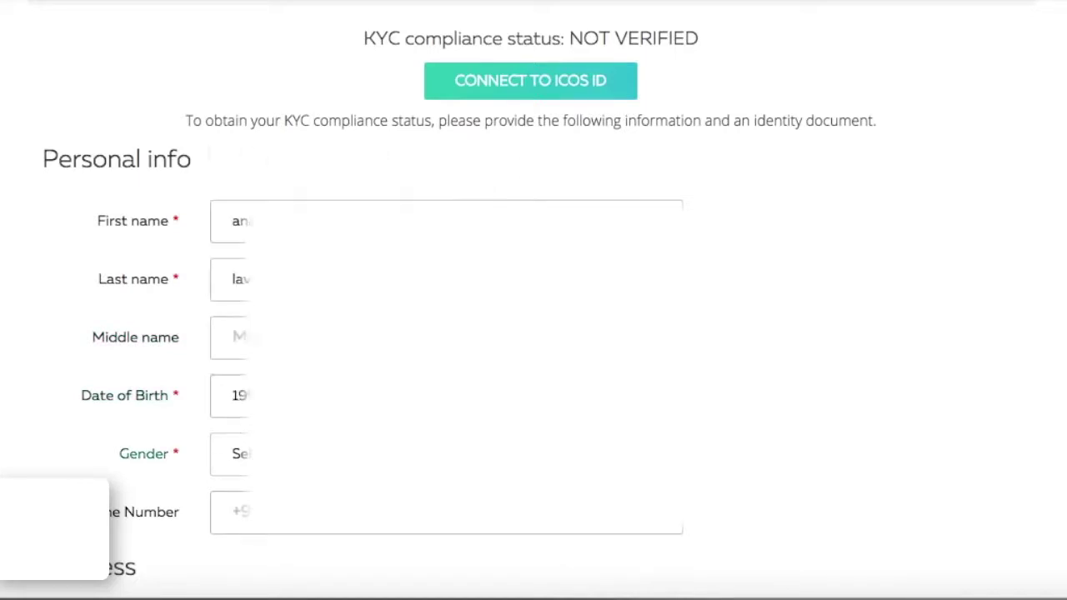
Set gender to Female and begin entering the phone number.
left_click(210, 441)
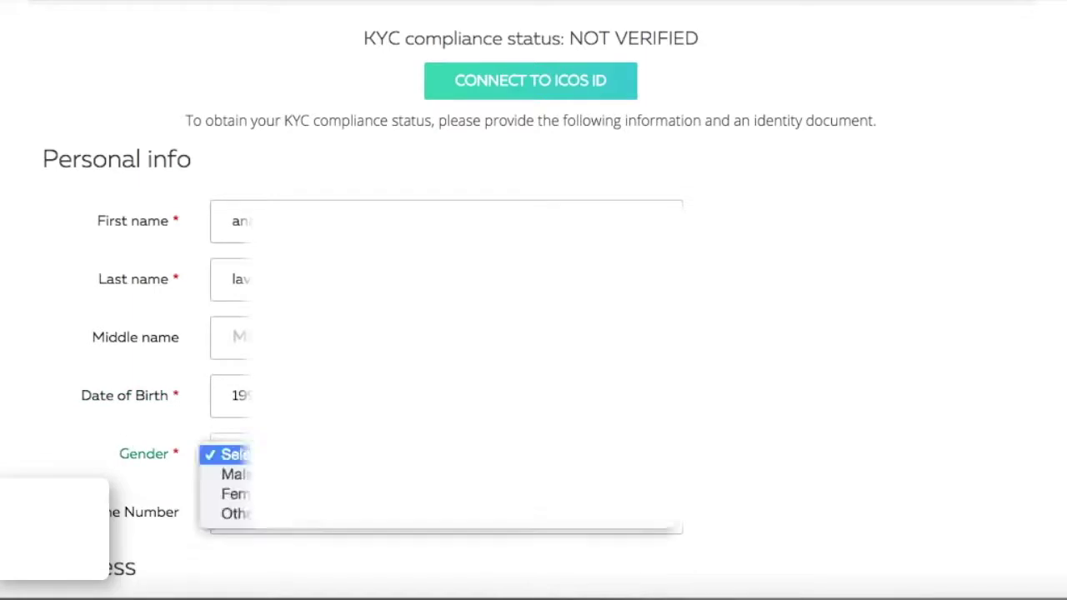
left_click(235, 494)
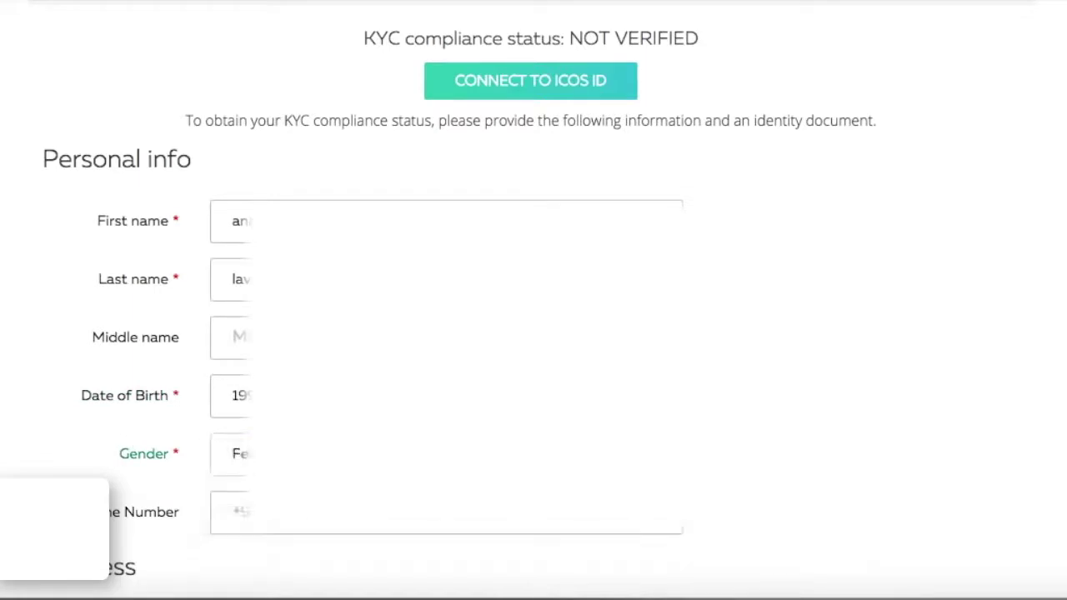
left_click(239, 511)
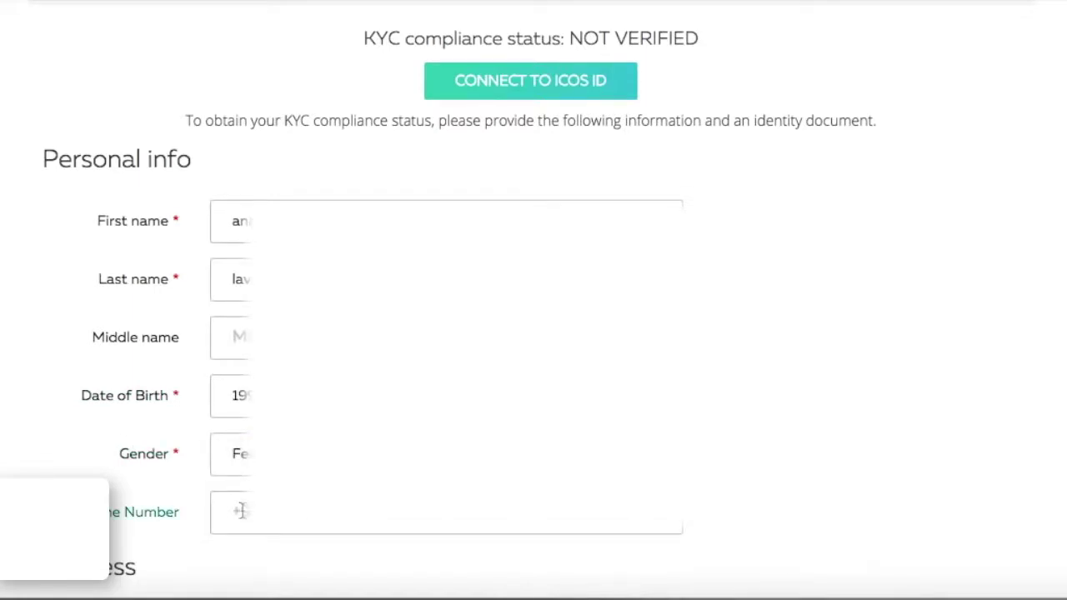
type("+9")
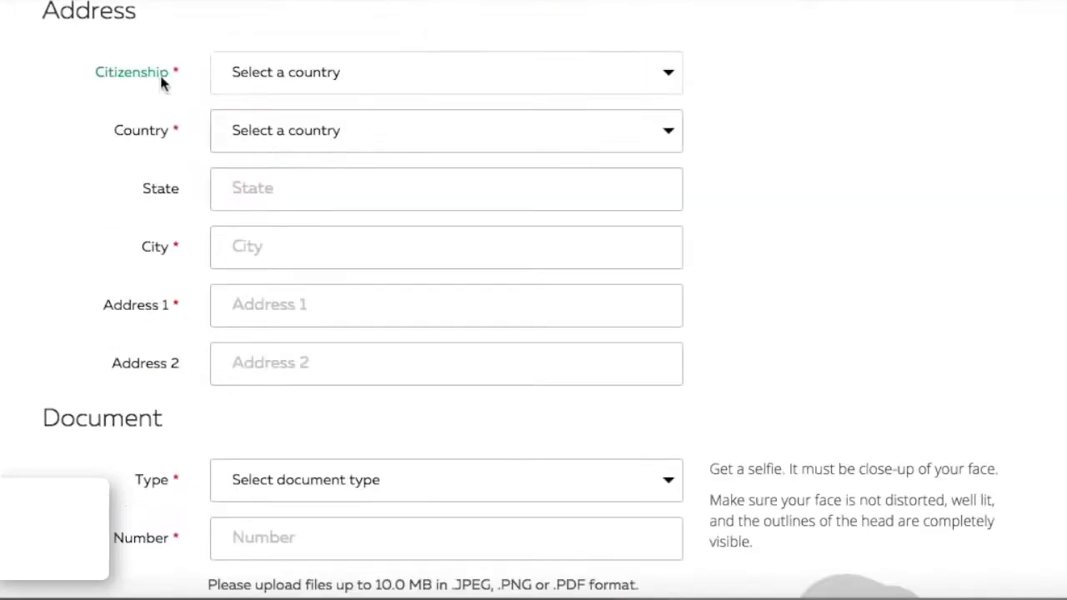
Set citizenship and country to Russian Federation, then fill in the Address 1 line.
left_click(372, 83)
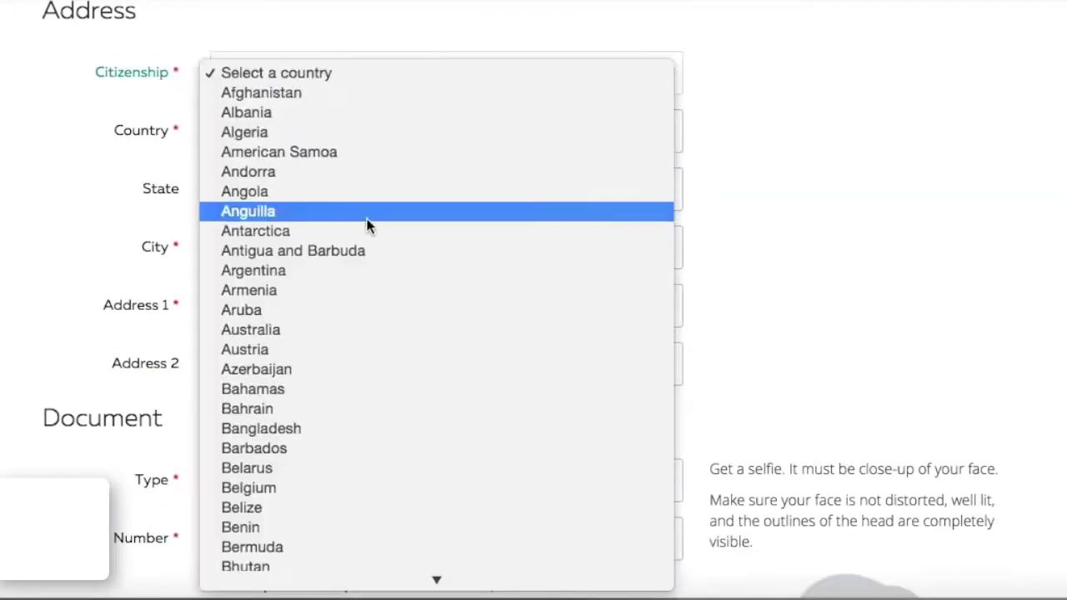
scroll(369, 224, "down", 5)
left_click(394, 127)
left_click(395, 129)
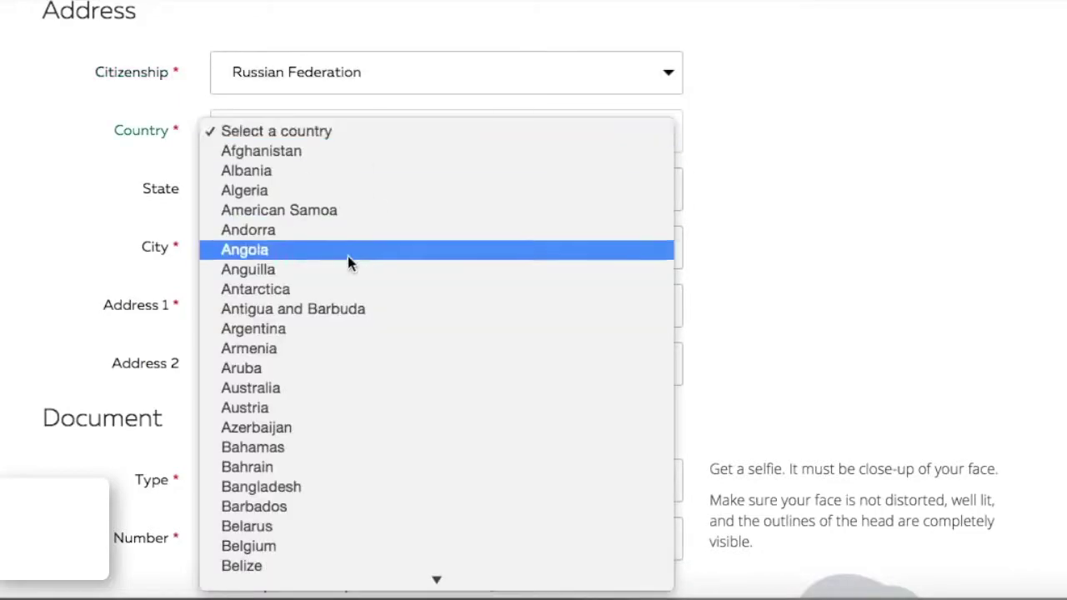
scroll(347, 260, "down", 10)
scroll(348, 264, "down", 10)
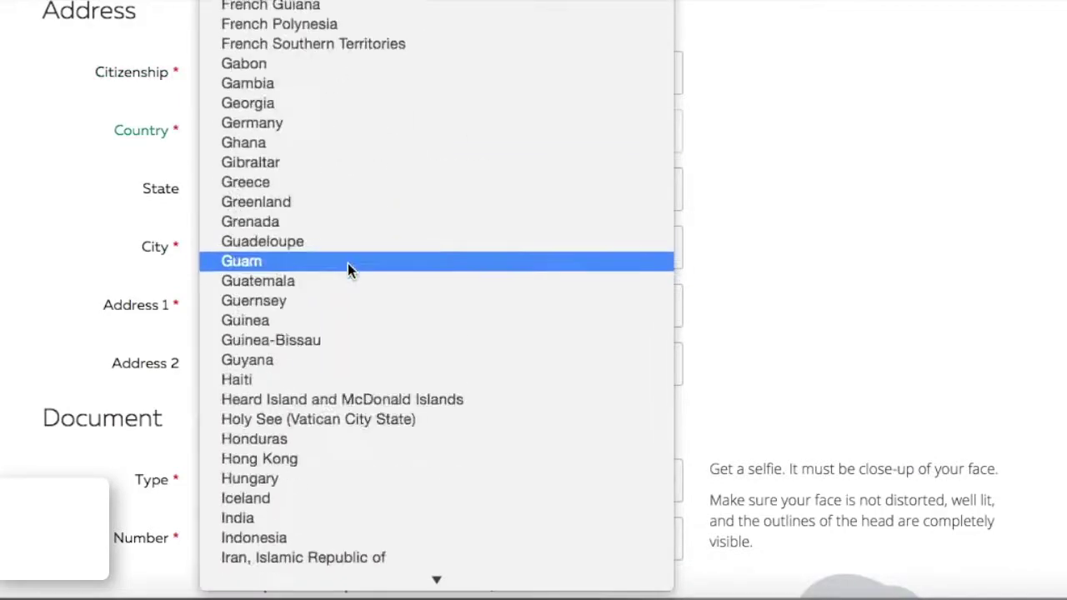
key("Escape")
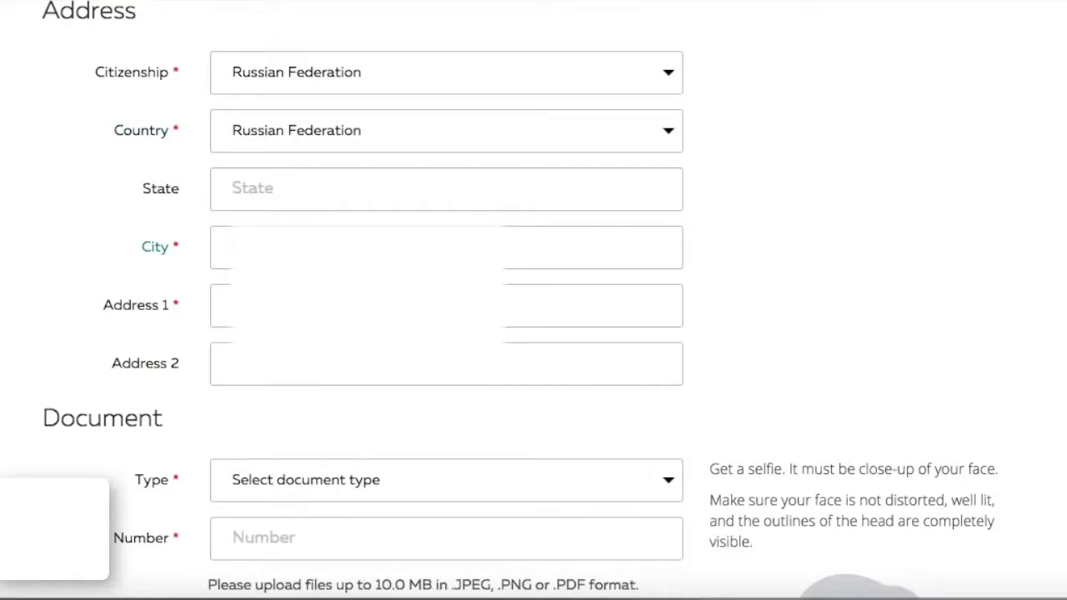
left_click(446, 305)
key("Tab")
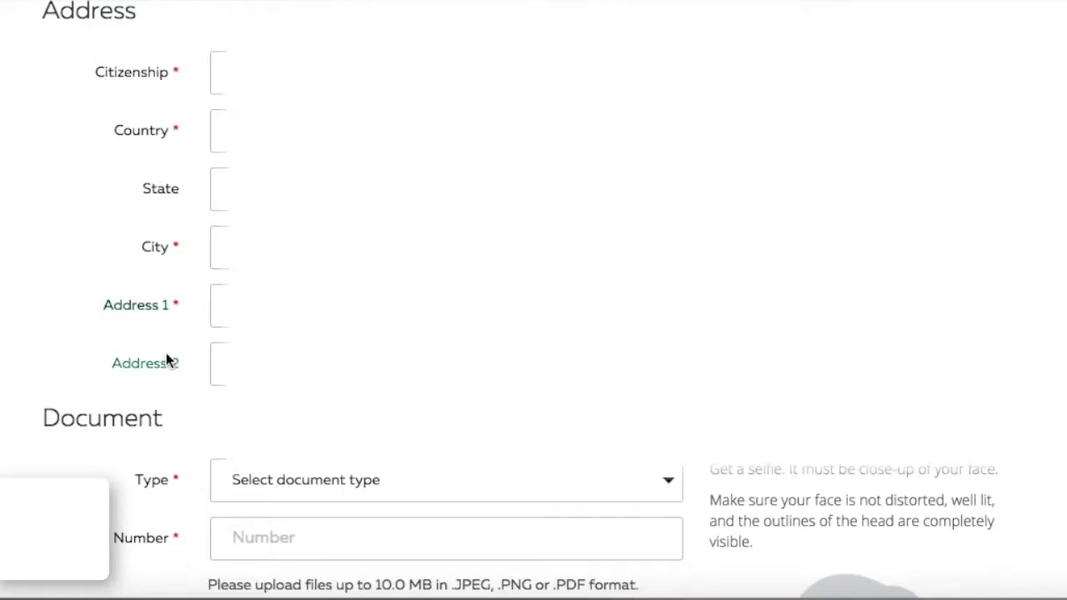
Try National identity card and Driving licence, then settle on Passport as document type.
scroll(166, 359, "down", 5)
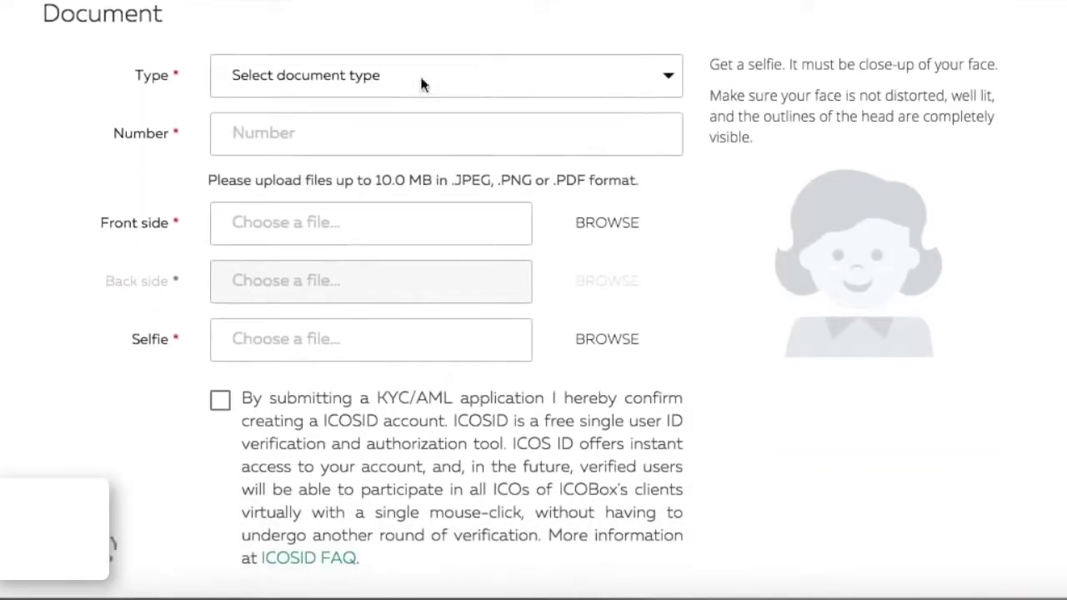
left_click(418, 74)
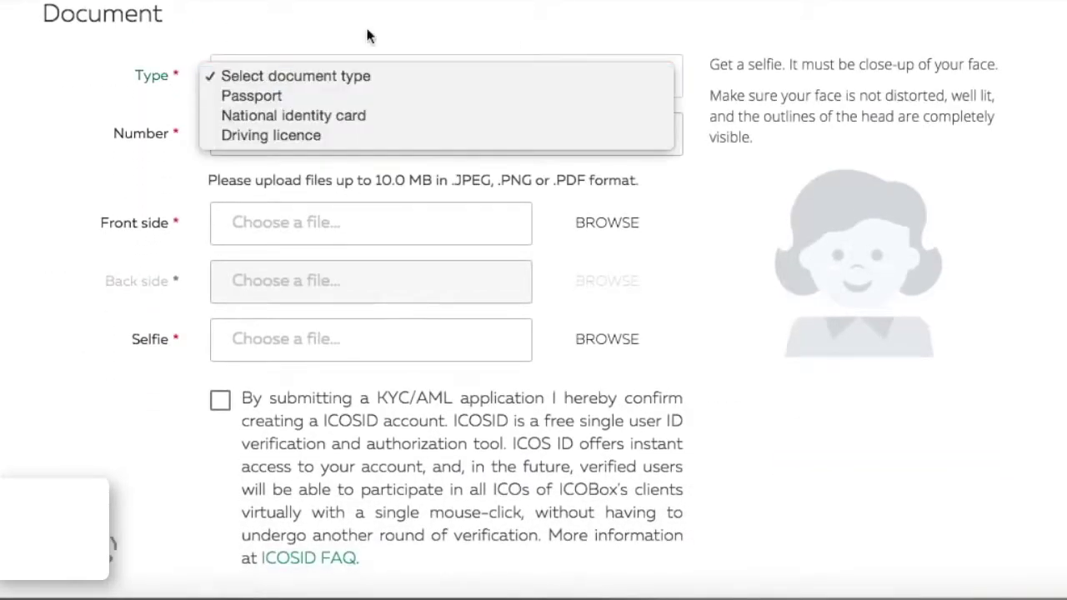
left_click(276, 100)
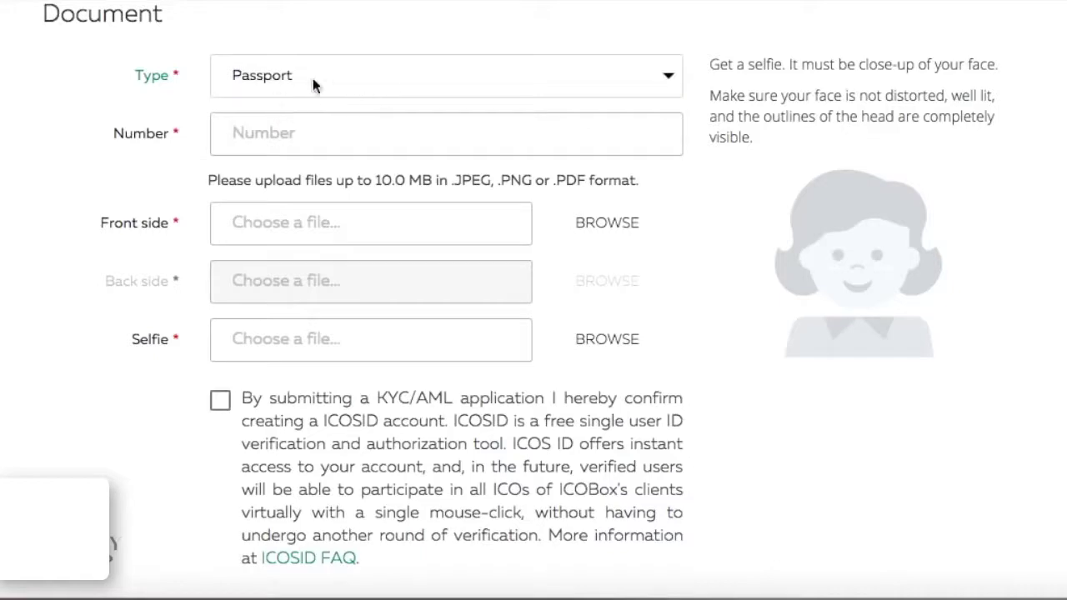
left_click(290, 77)
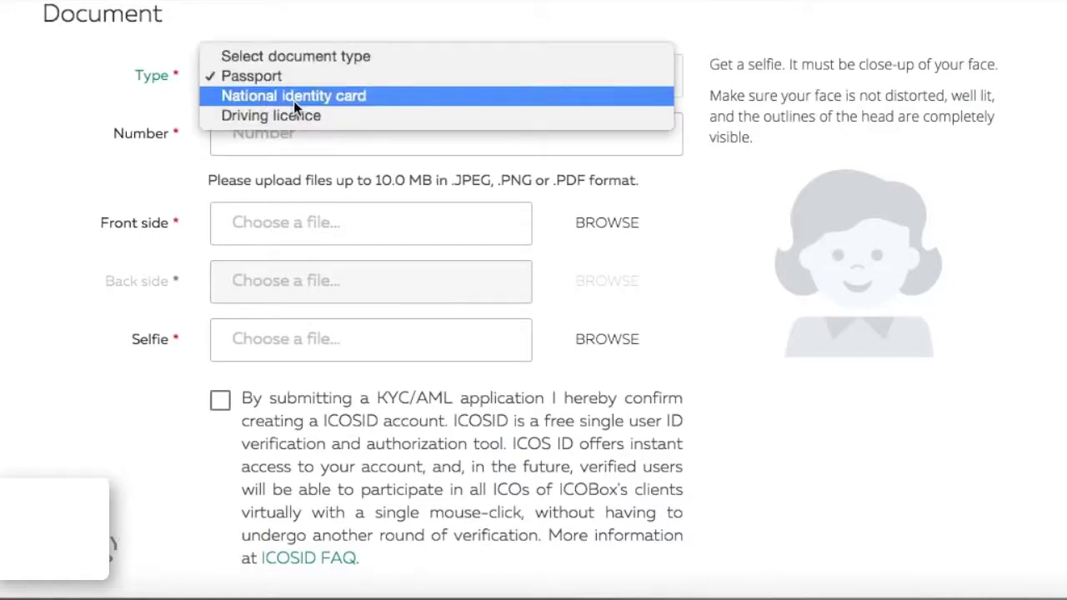
left_click(293, 97)
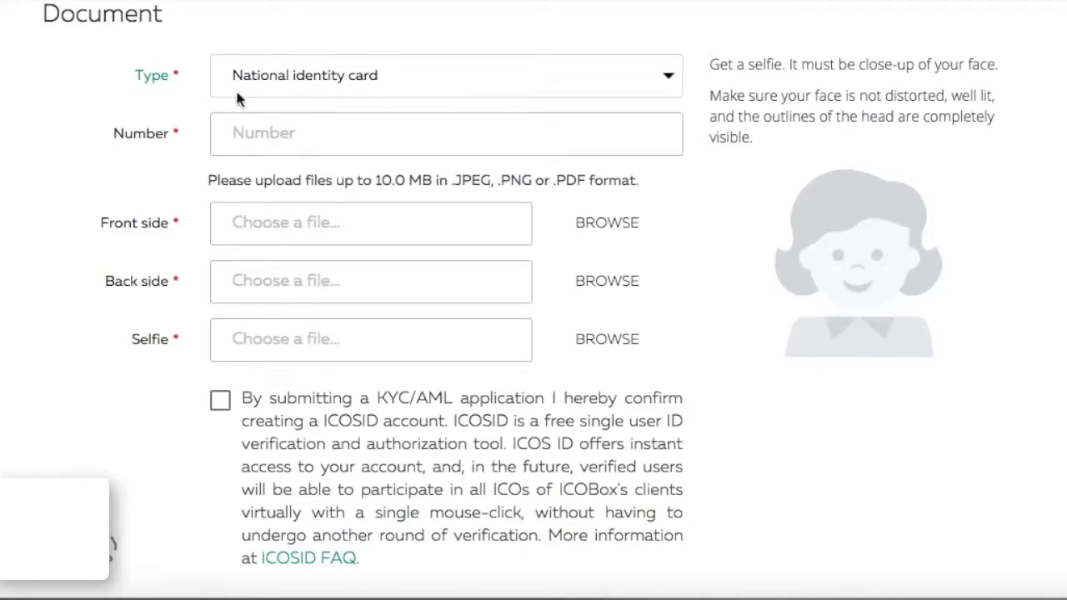
left_click(340, 77)
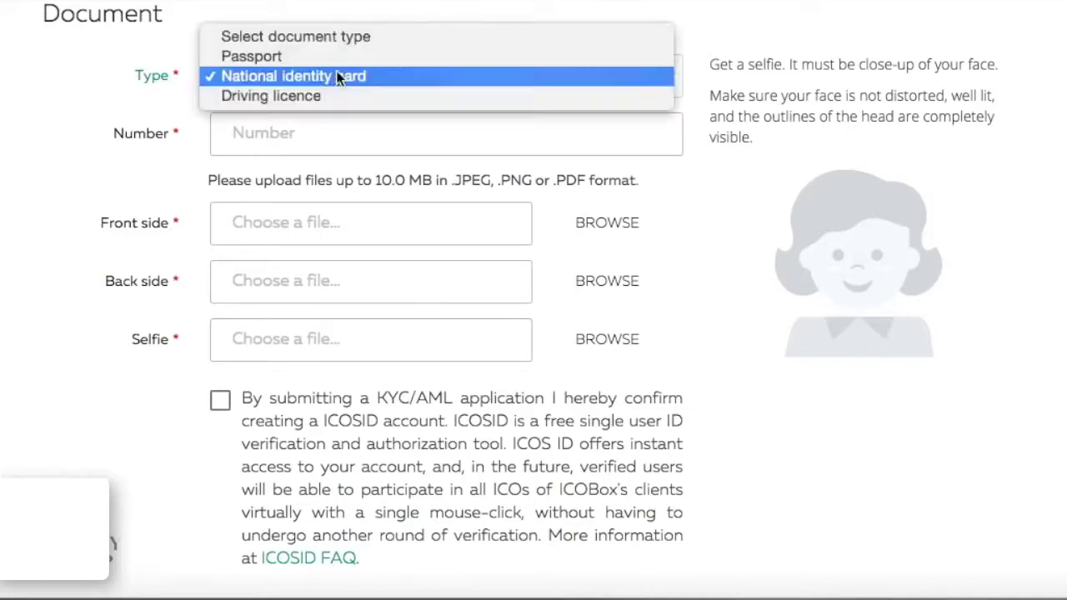
left_click(289, 98)
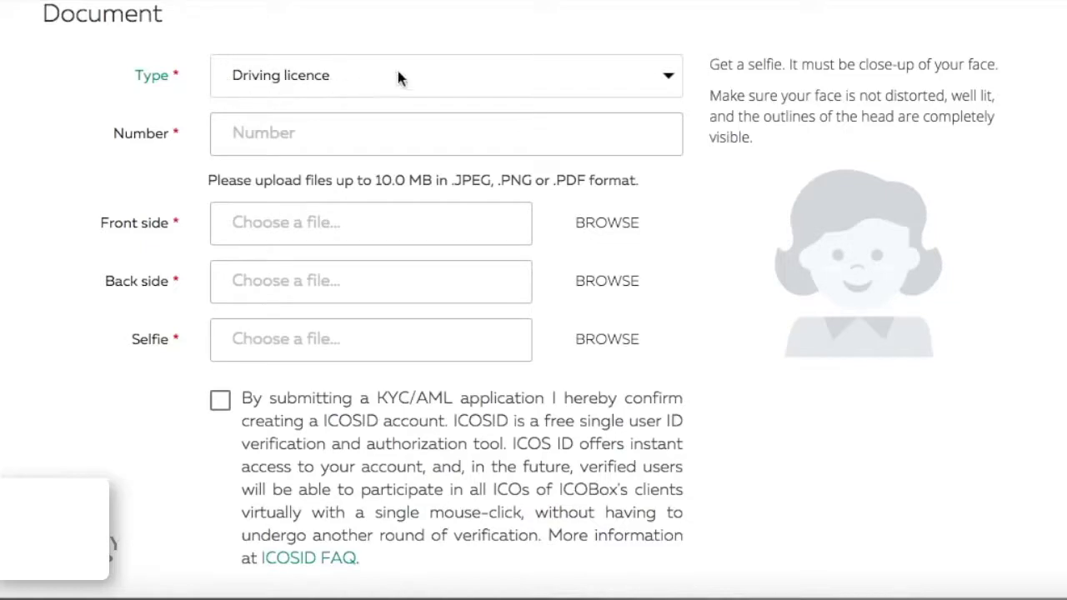
left_click(340, 77)
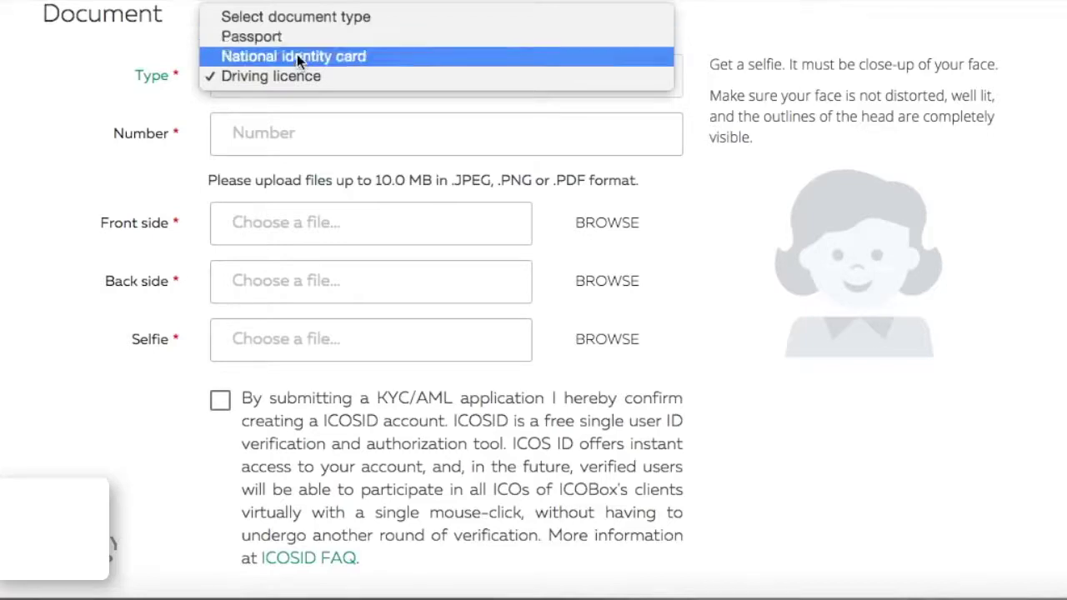
left_click(305, 36)
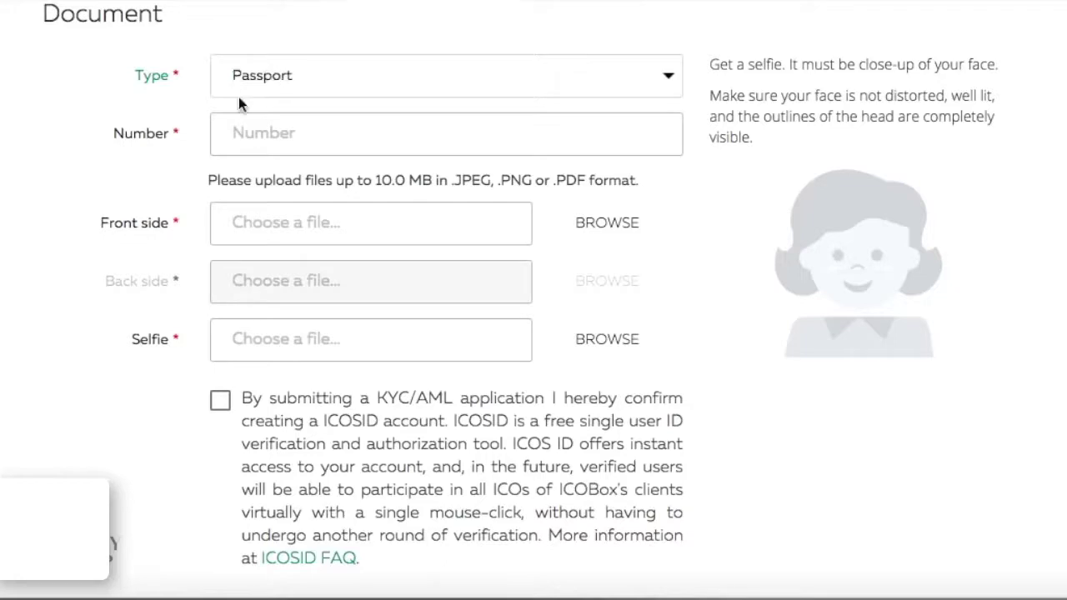
left_click(256, 142)
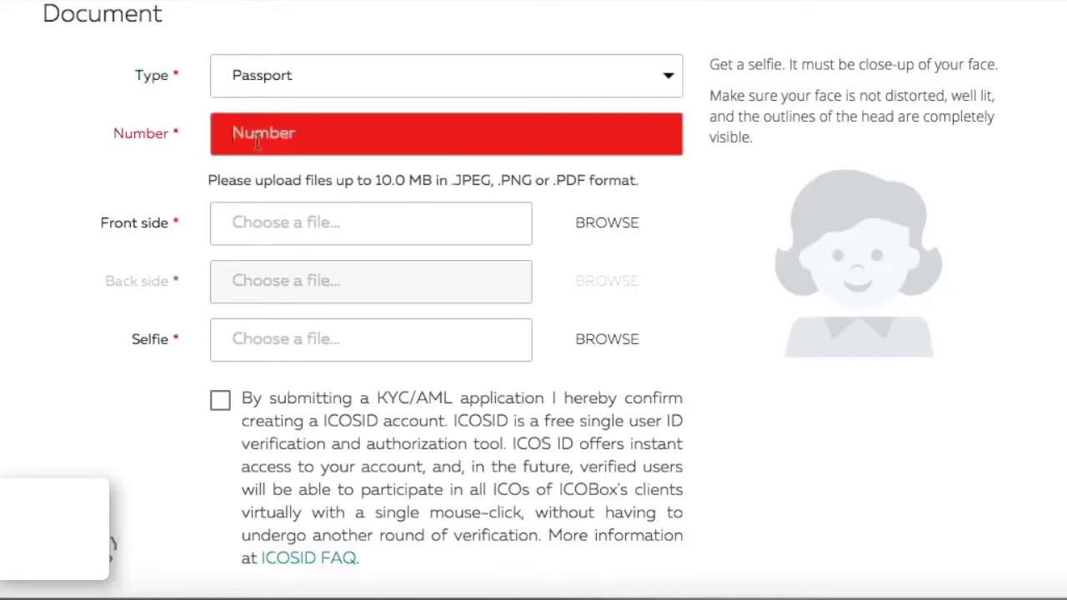
Type the passport number into the Number field, correcting a mistyped last digit.
type("70")
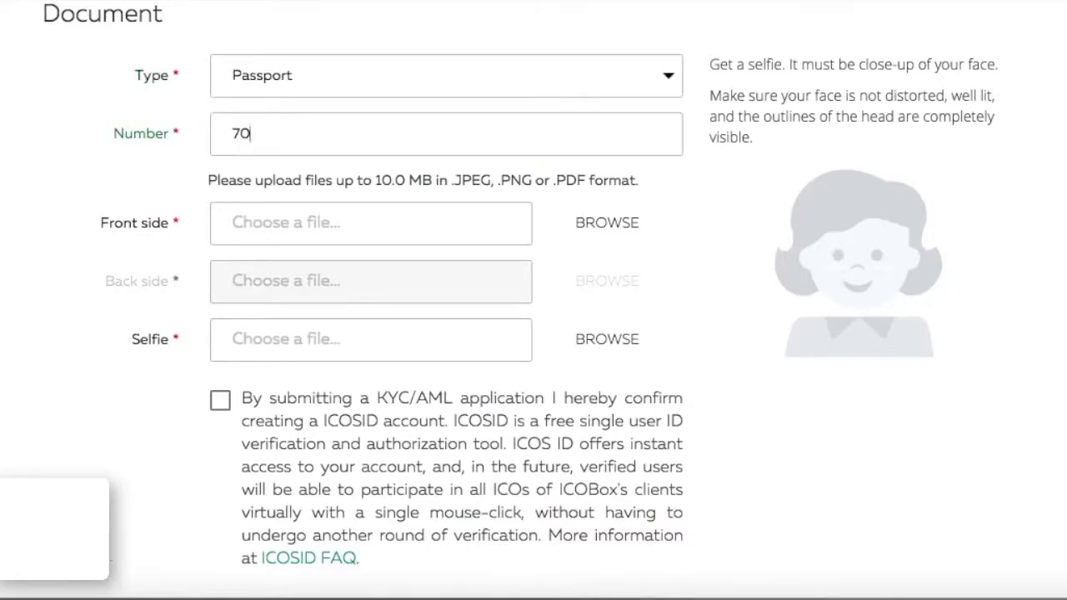
key("BackSpace")
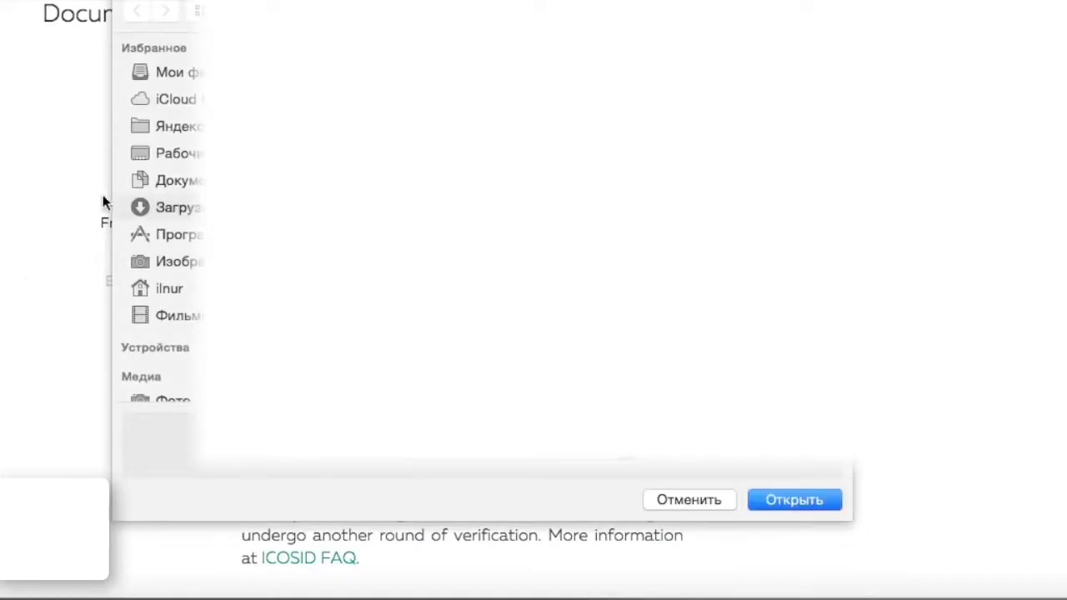
Pick the passport image from the Desktop (Рабочий стол) folder and open it as the front side.
left_click(162, 153)
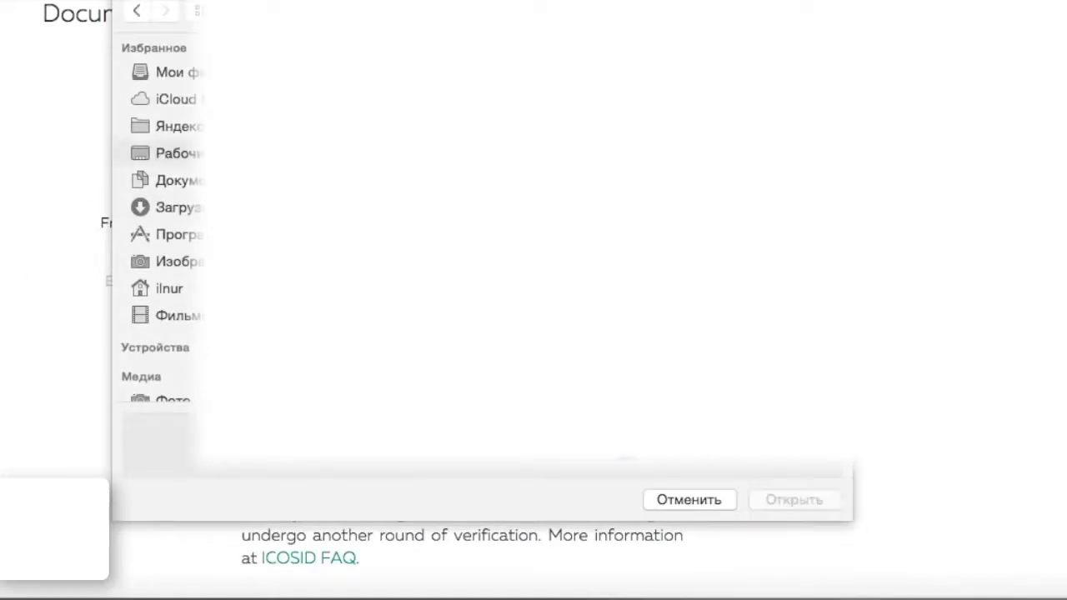
key("Return")
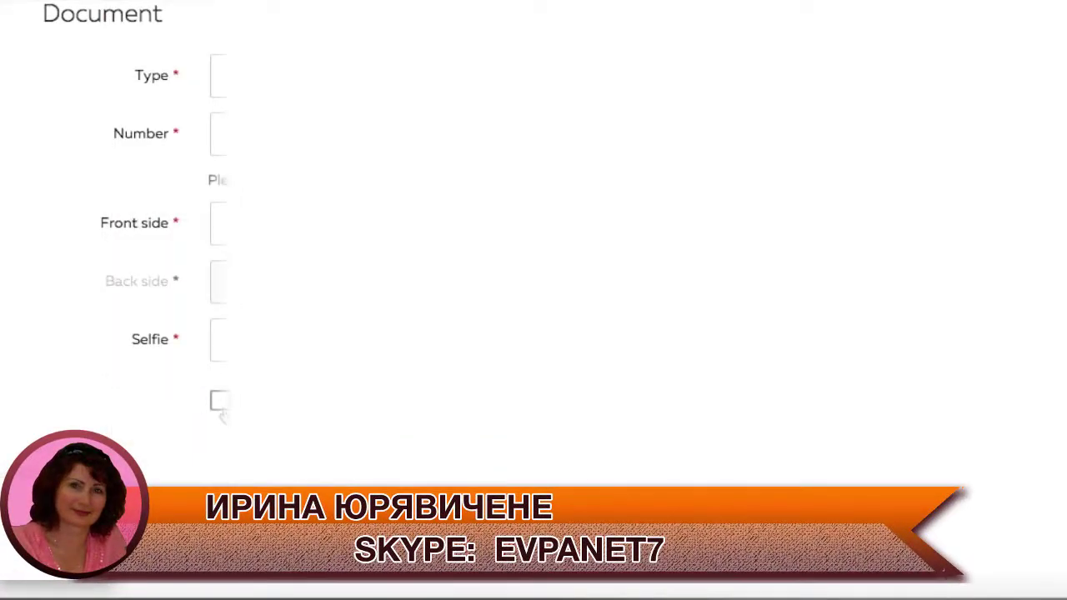
Tick the KYC/AML consent checkbox and submit the verification application.
left_click(220, 411)
scroll(162, 372, "down", 3)
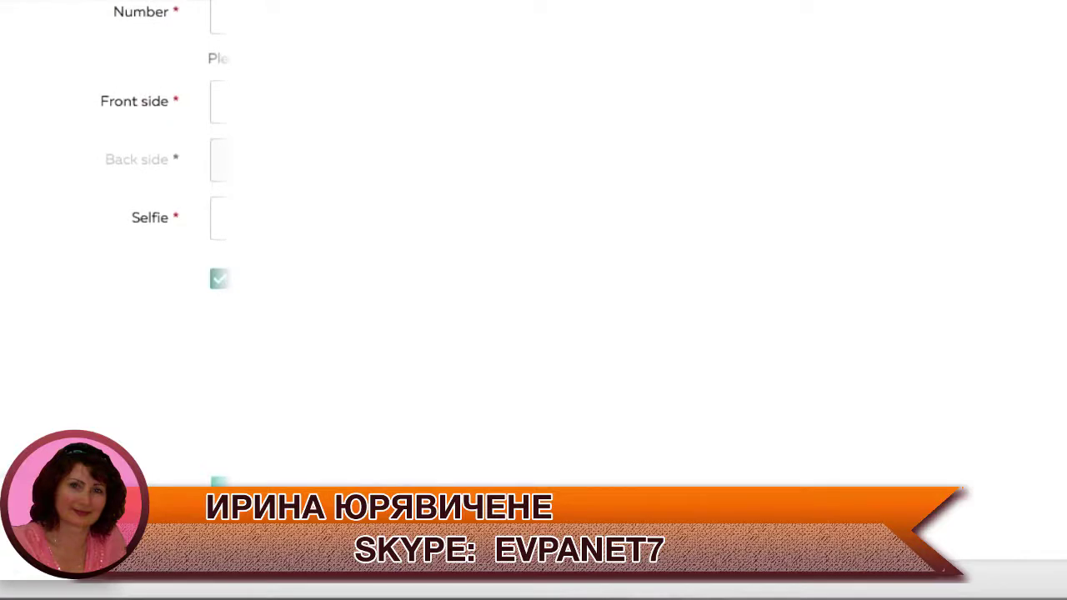
left_click(219, 482)
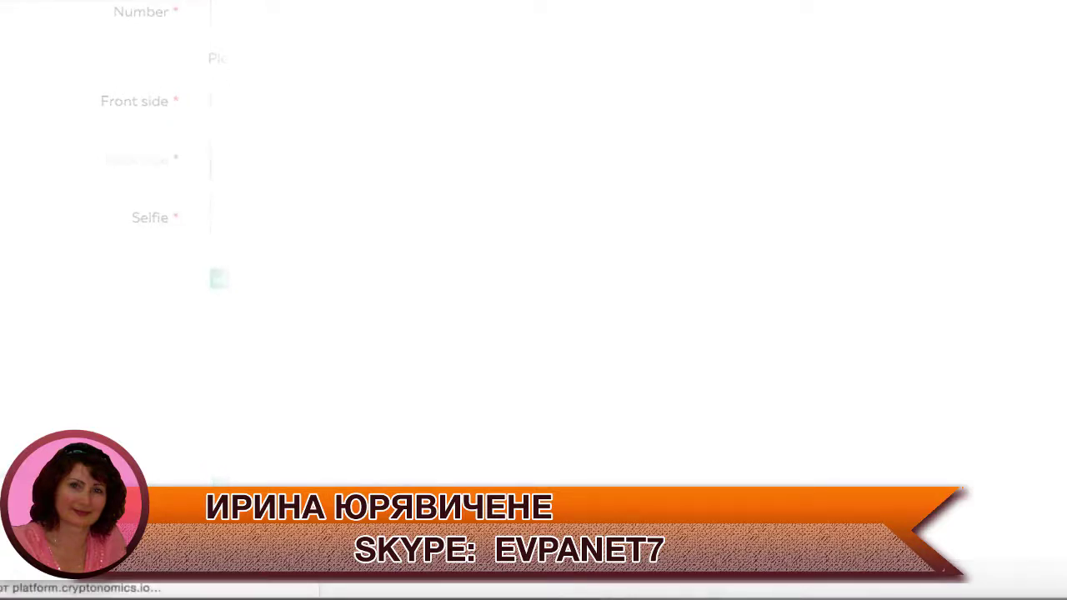